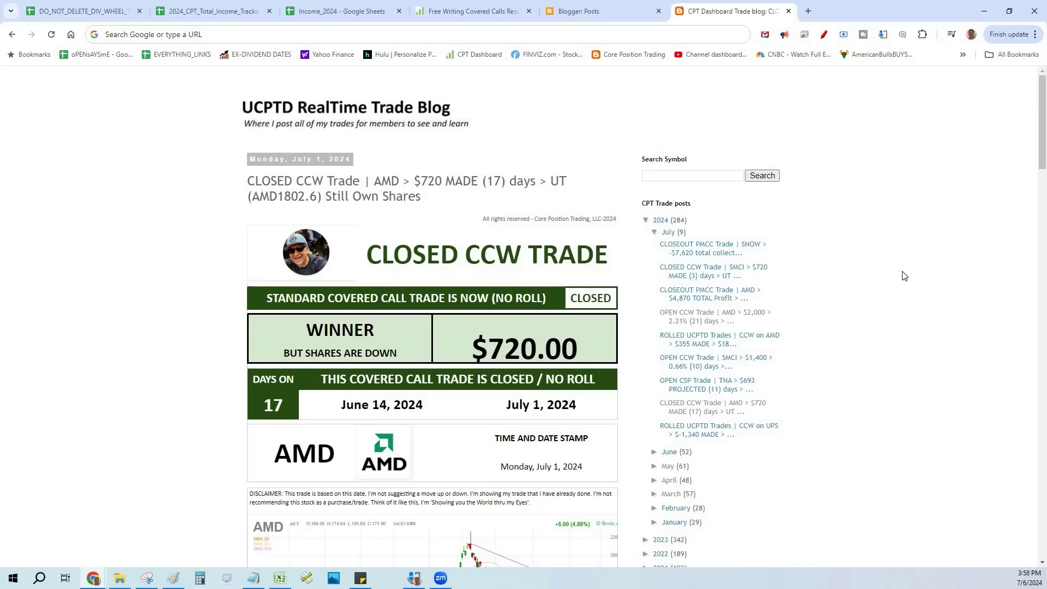
# Review the closed AMD covered call trade post down to its dividend tree section, and bring up the CPT Dashboard homepage.
pyautogui.scroll(-8, 891, 312)
pyautogui.scroll(-20, 889, 312)
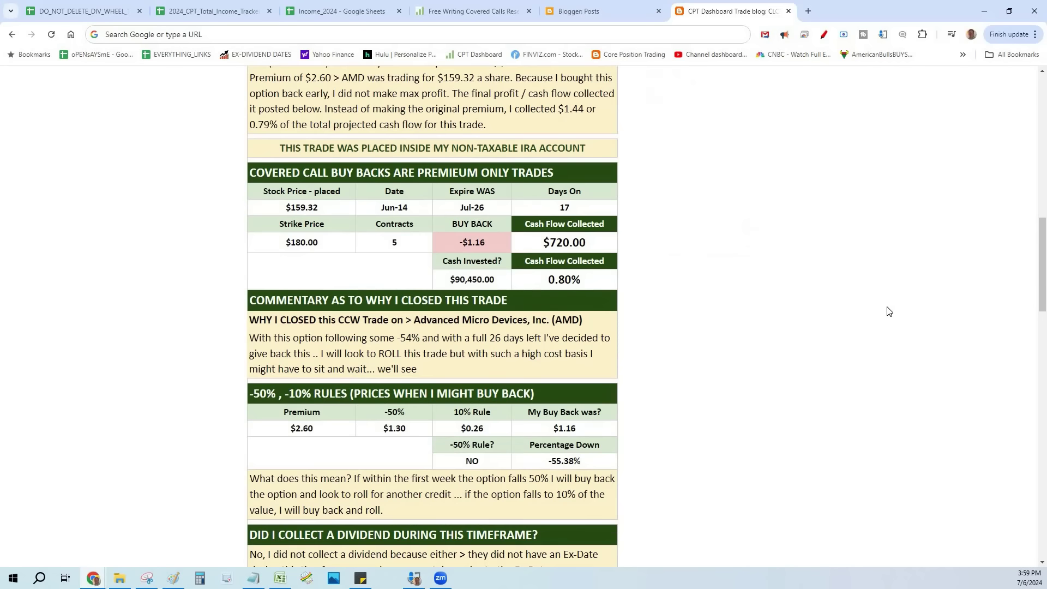
pyautogui.scroll(-4, 885, 314)
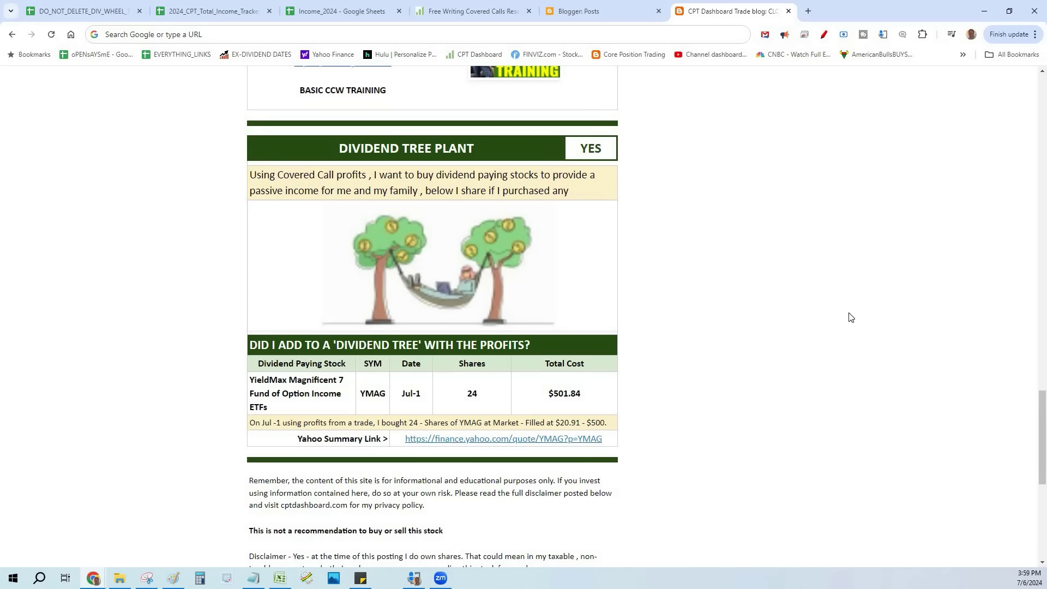
pyautogui.click(470, 7)
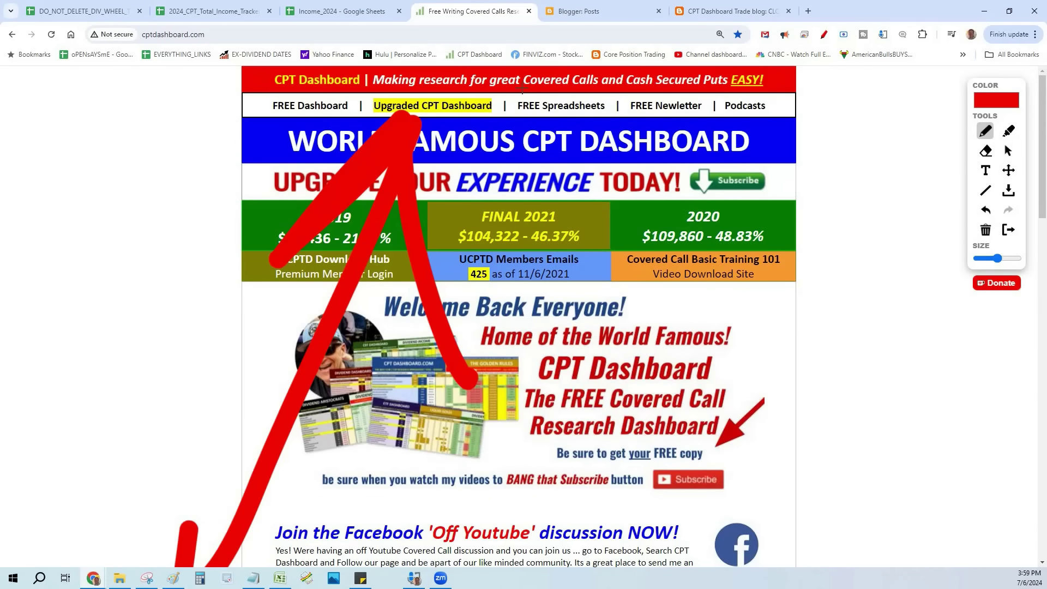
# Switch to the DO_NOT_DELETE_DIV_WHEEL_TEMPLATE spreadsheet and enlarge the browser page zoom to 150%.
pyautogui.hotkey('ctrl', '1')
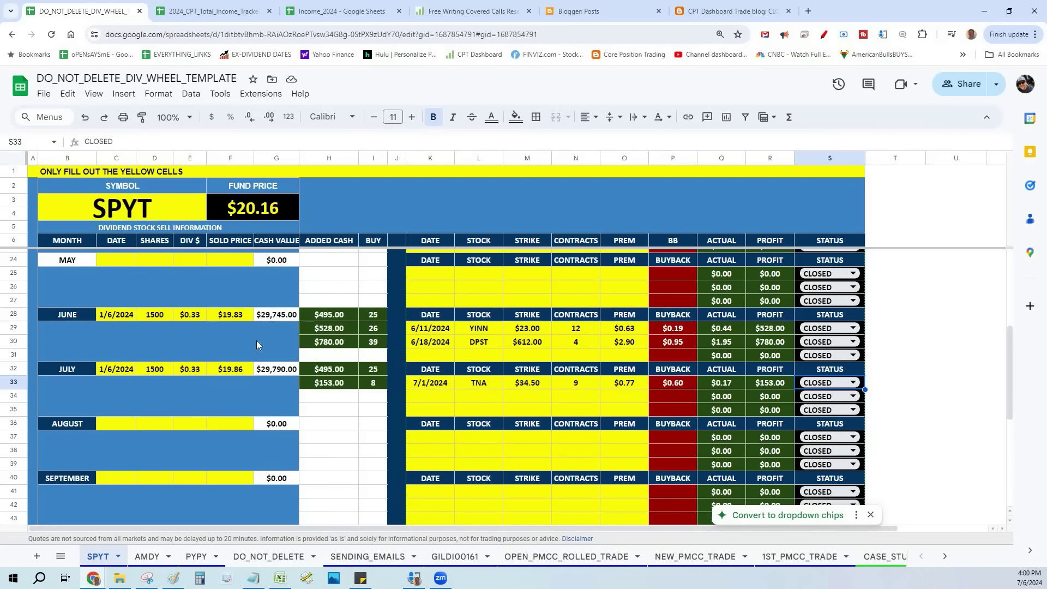
pyautogui.click(270, 318)
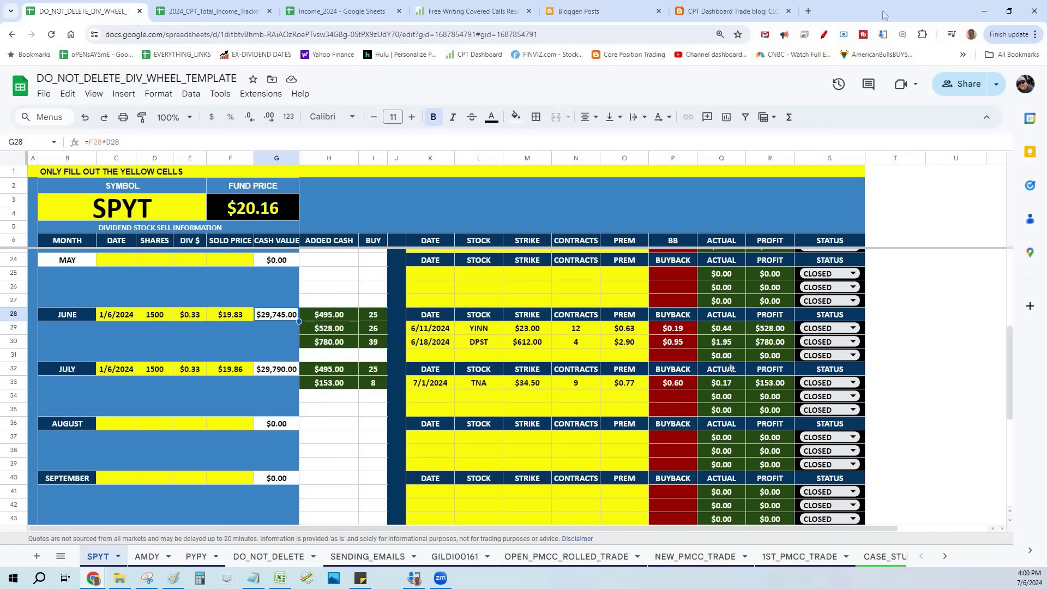
pyautogui.click(1035, 33)
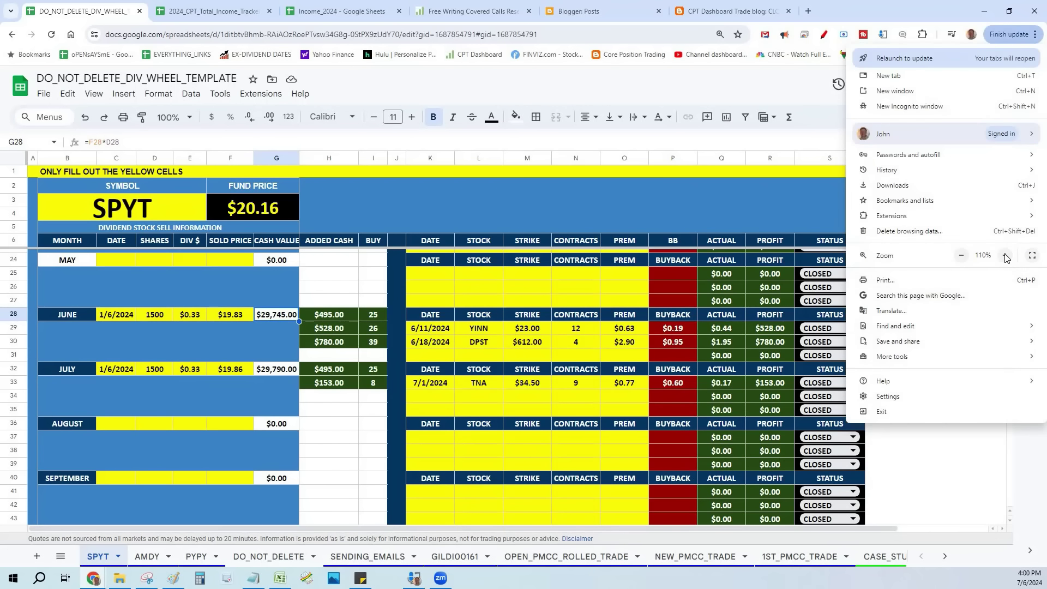
pyautogui.click(1006, 255)
pyautogui.click(1005, 256)
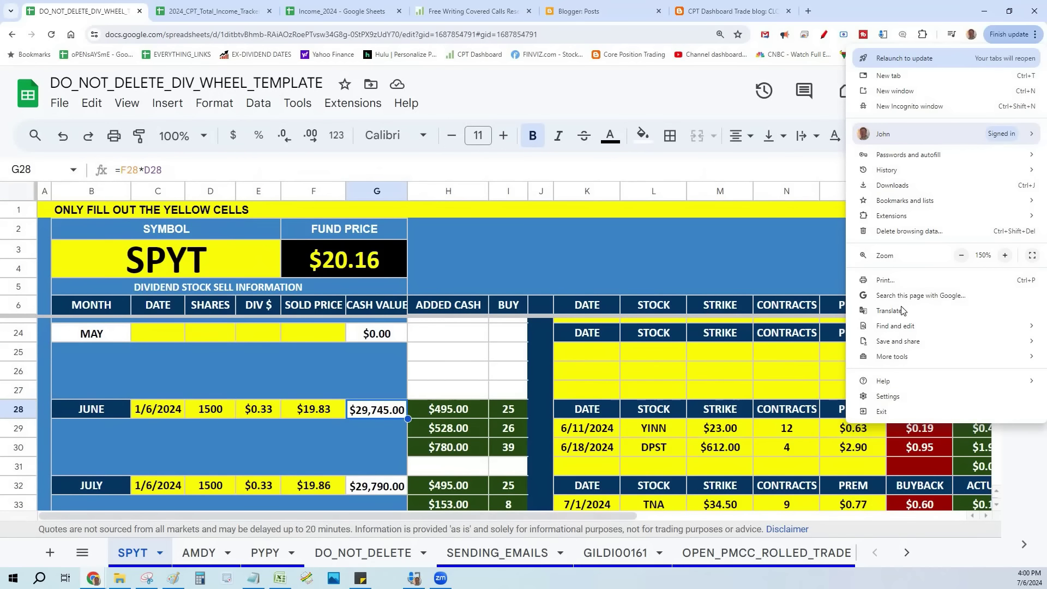
pyautogui.click(722, 267)
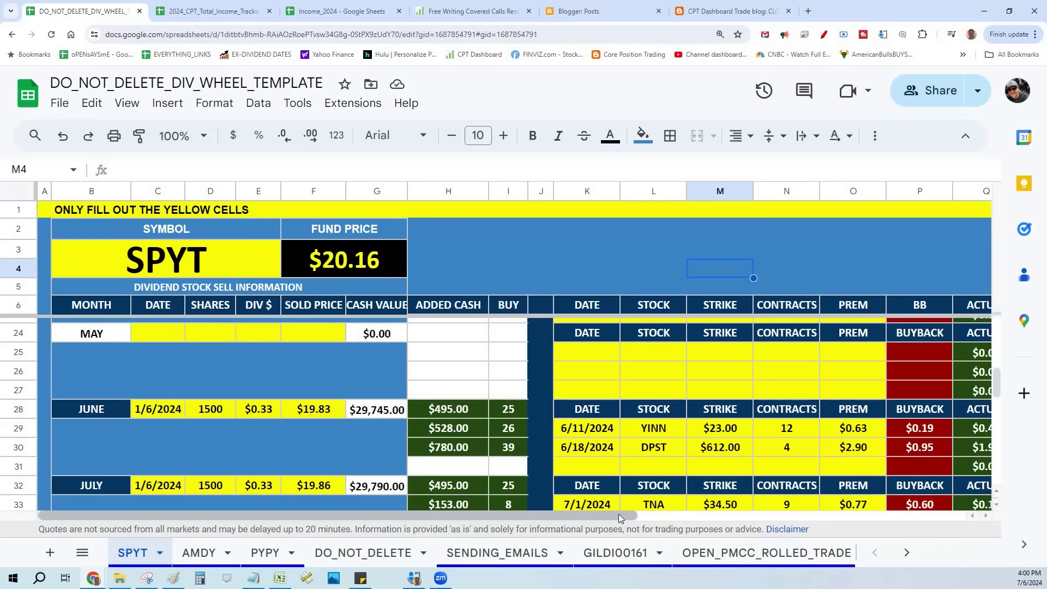
# Correct the strike price of the 6/18/2024 DPST trade on the SPYT sheet to 61.02.
pyautogui.moveTo(621, 515); pyautogui.dragTo(623, 515)
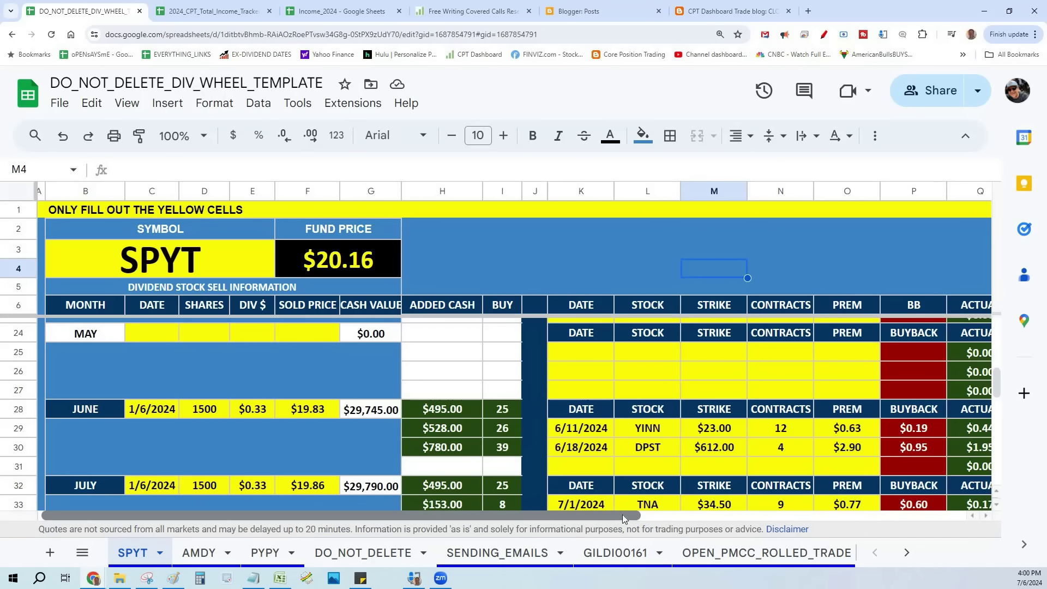
pyautogui.moveTo(623, 515); pyautogui.dragTo(678, 506)
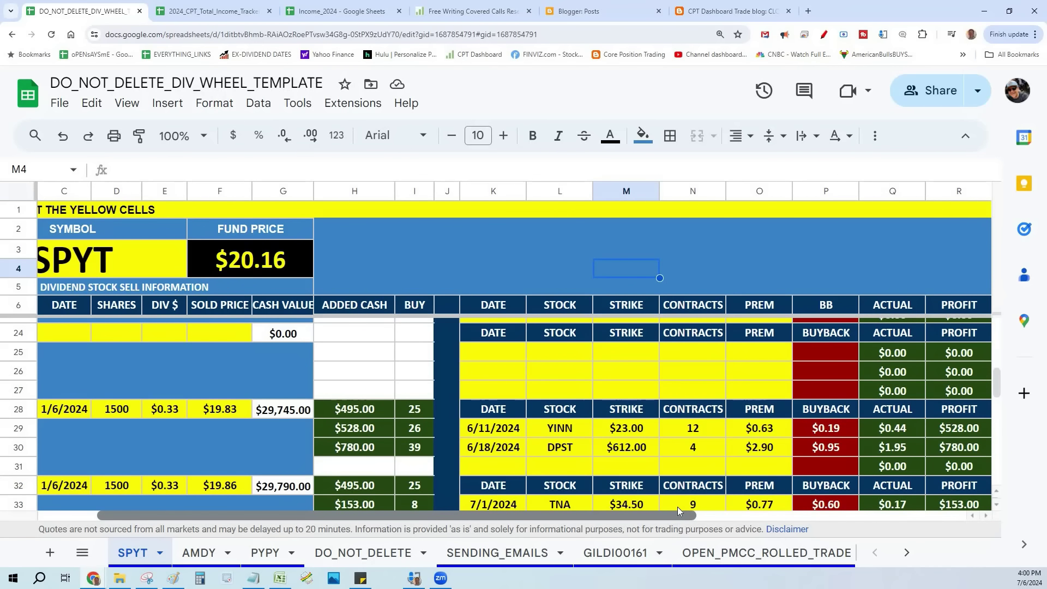
pyautogui.moveTo(677, 508); pyautogui.dragTo(809, 512)
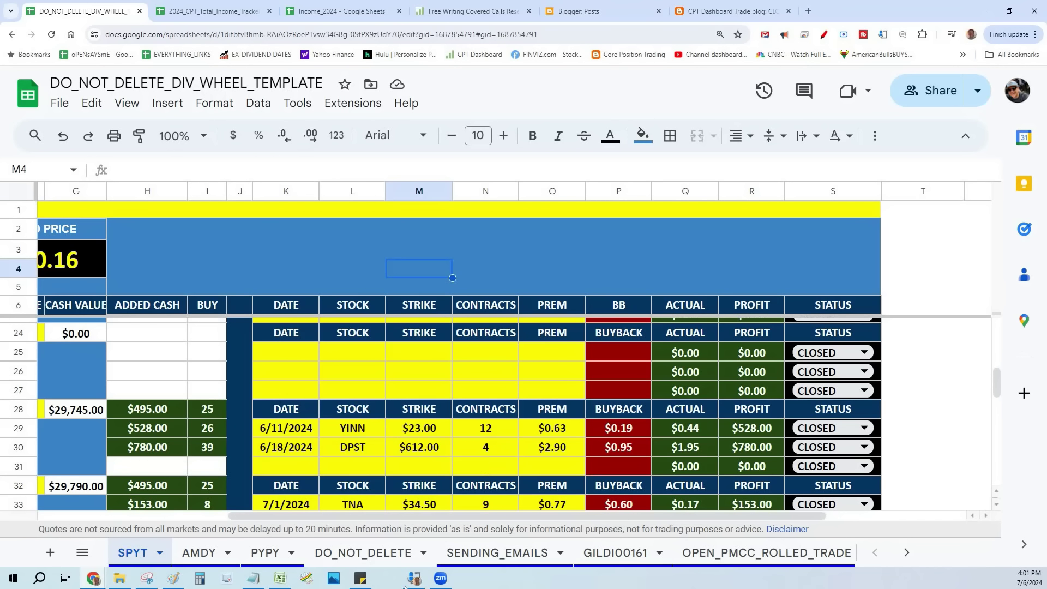
pyautogui.moveTo(522, 518); pyautogui.dragTo(437, 522)
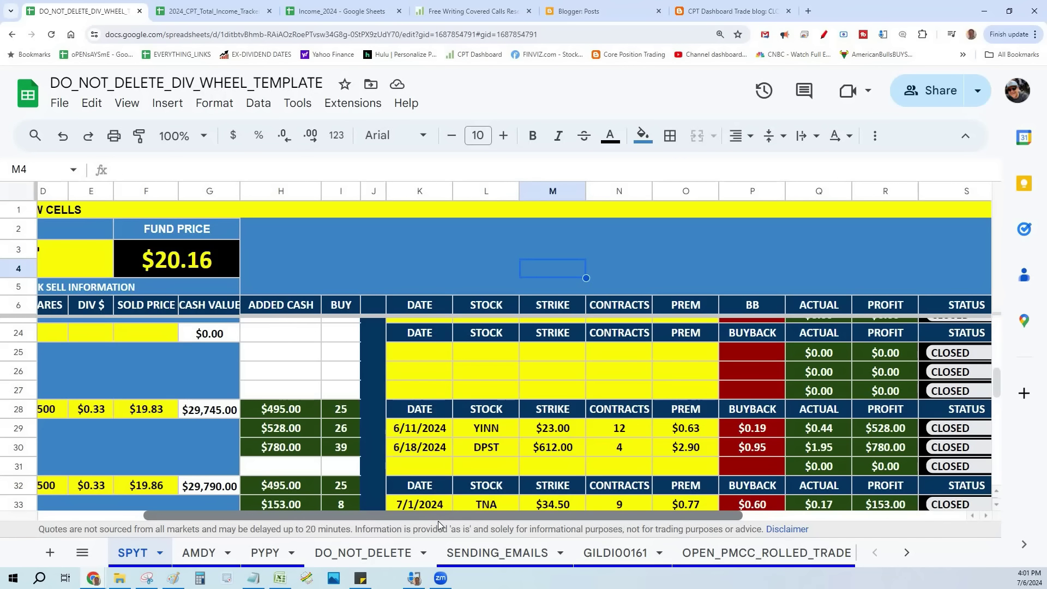
pyautogui.moveTo(438, 521); pyautogui.dragTo(461, 523)
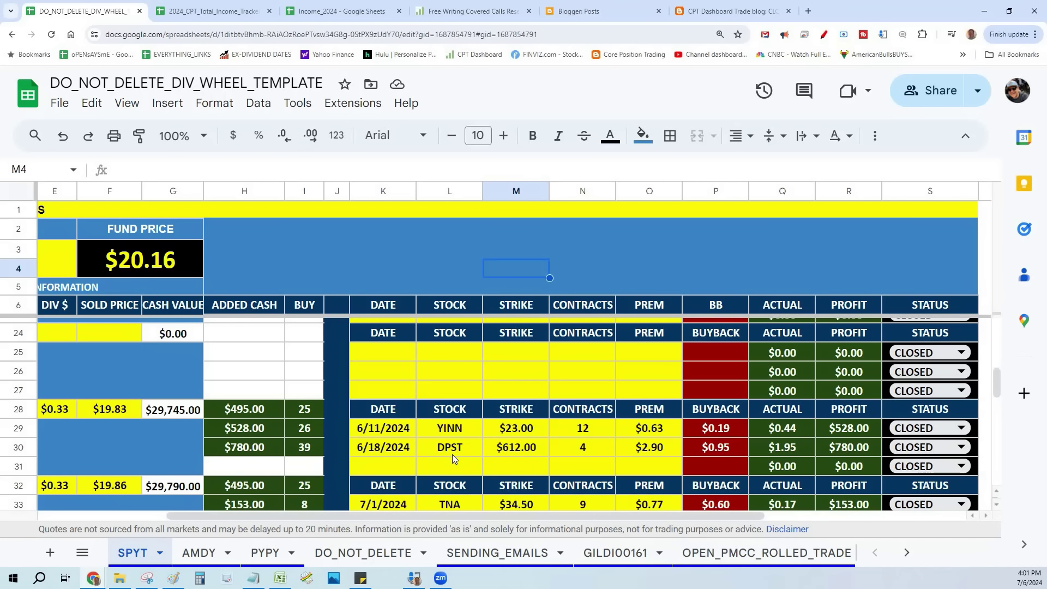
pyautogui.click(516, 447)
pyautogui.scroll(-1, 613, 457)
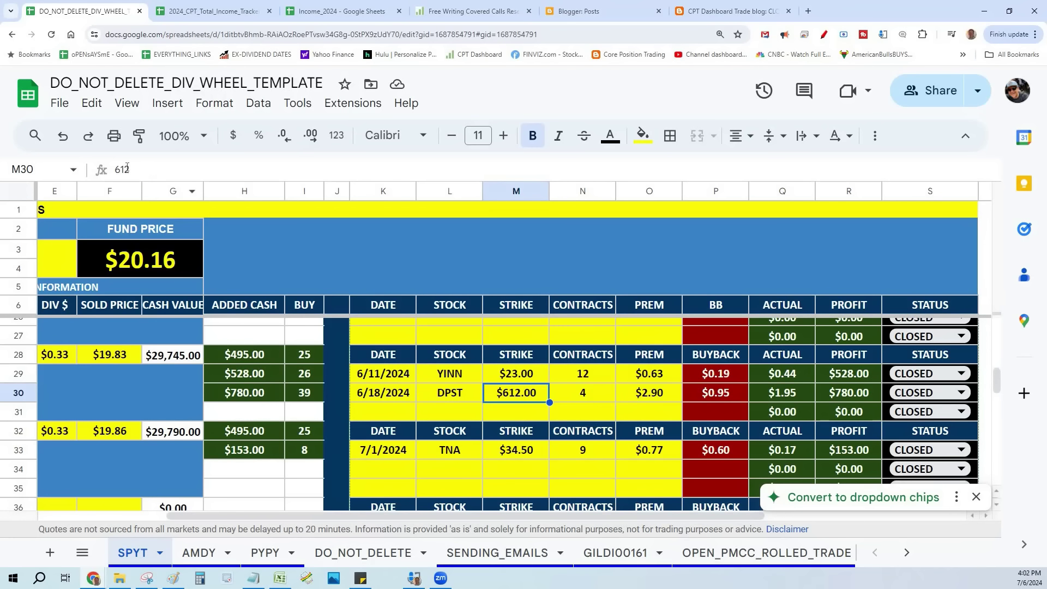
pyautogui.write('61.02')
pyautogui.press('Tab')
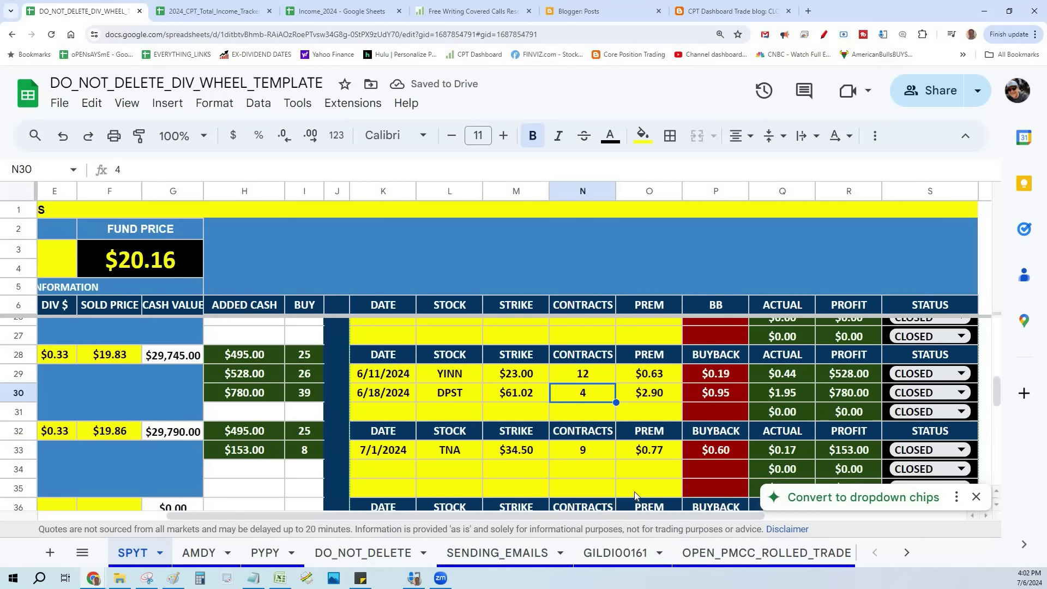
# Sketch a thick red rising zigzag, a horizontal line and a downward arrow over the SPYT sheet, and clear the annotations.
pyautogui.click(721, 389)
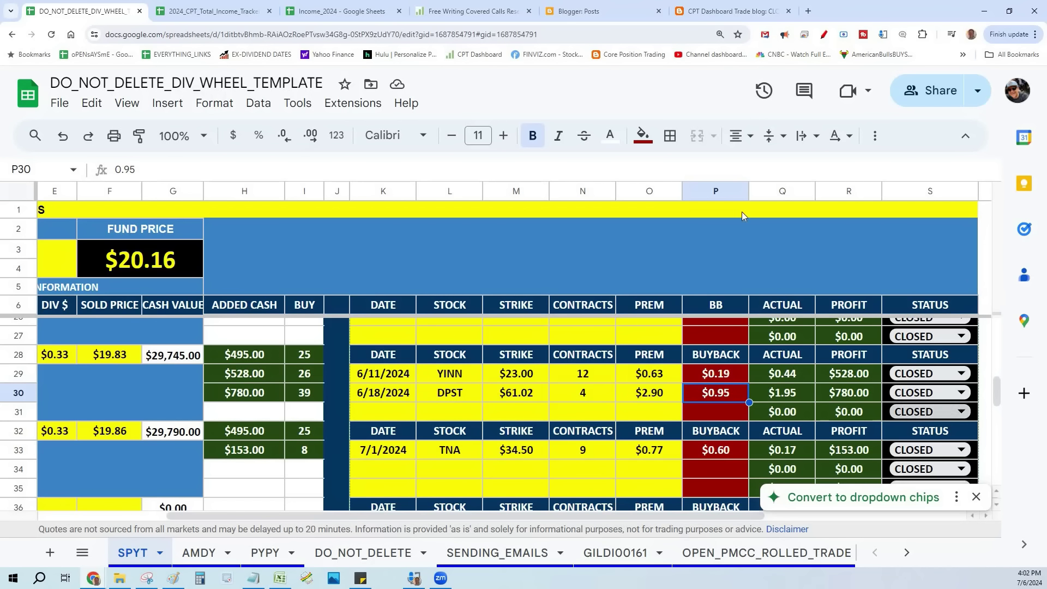
pyautogui.click(824, 34)
pyautogui.moveTo(983, 330); pyautogui.dragTo(993, 329)
pyautogui.moveTo(52, 377)
pyautogui.mouseDown()
pyautogui.moveTo(98, 327)
pyautogui.moveTo(284, 208)
pyautogui.moveTo(450, 210)
pyautogui.mouseUp()
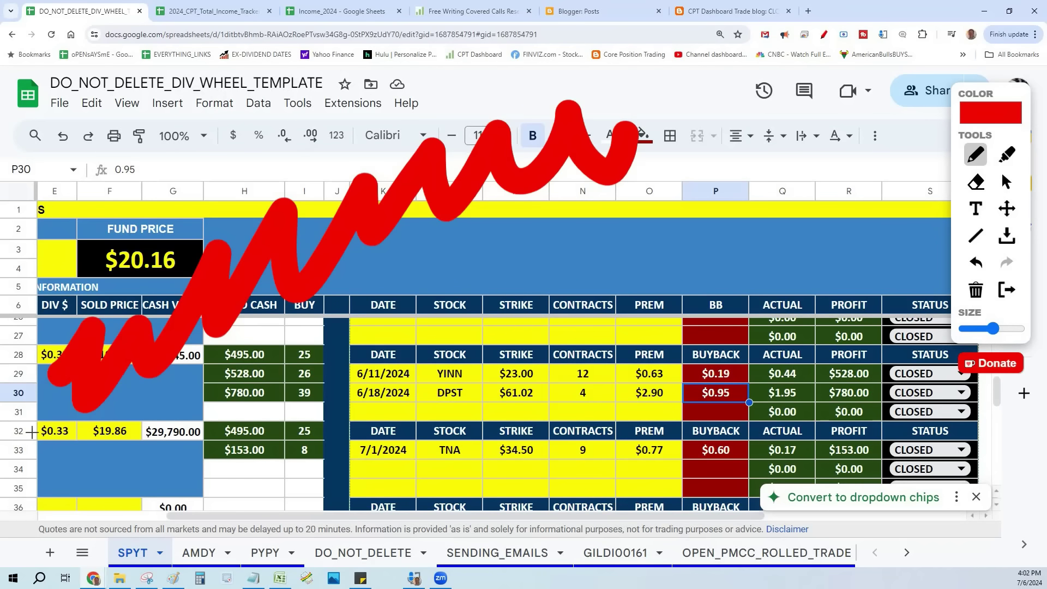
pyautogui.moveTo(74, 418); pyautogui.dragTo(600, 418)
pyautogui.click(554, 266)
pyautogui.moveTo(553, 266); pyautogui.dragTo(709, 480)
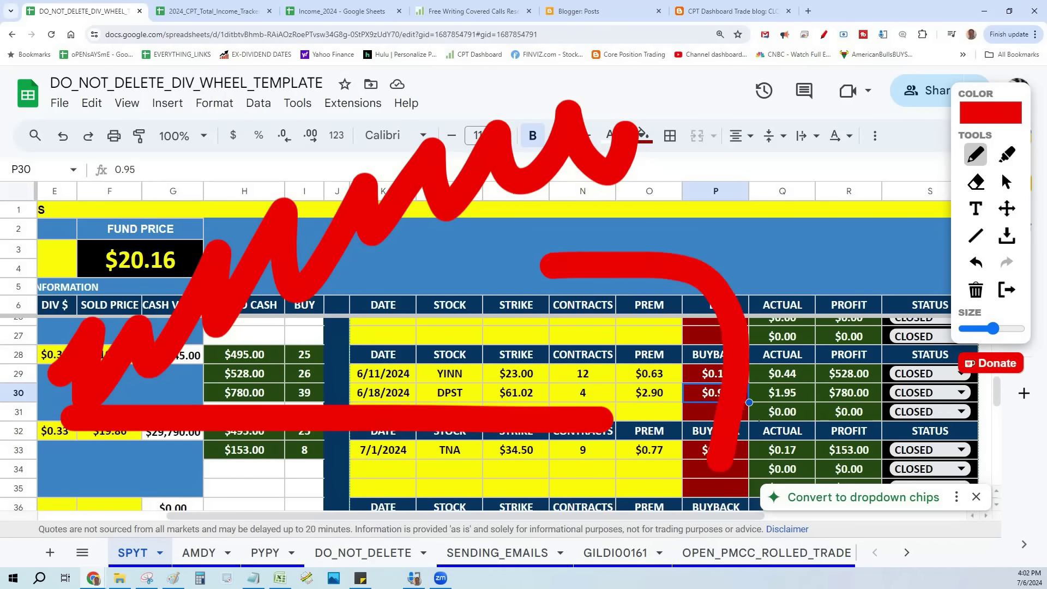
pyautogui.moveTo(663, 422); pyautogui.dragTo(760, 415)
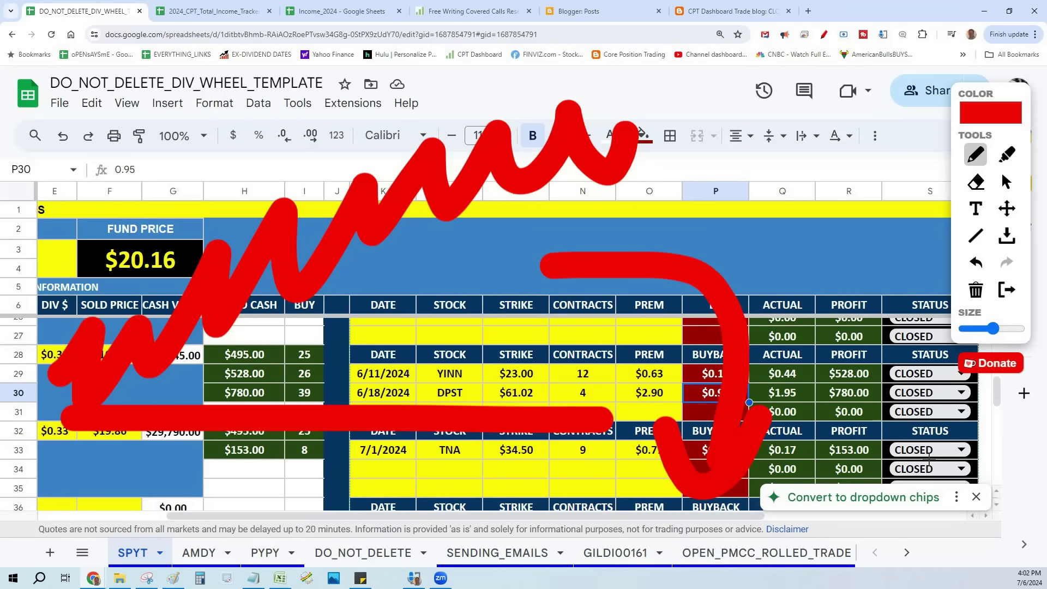
pyautogui.click(976, 289)
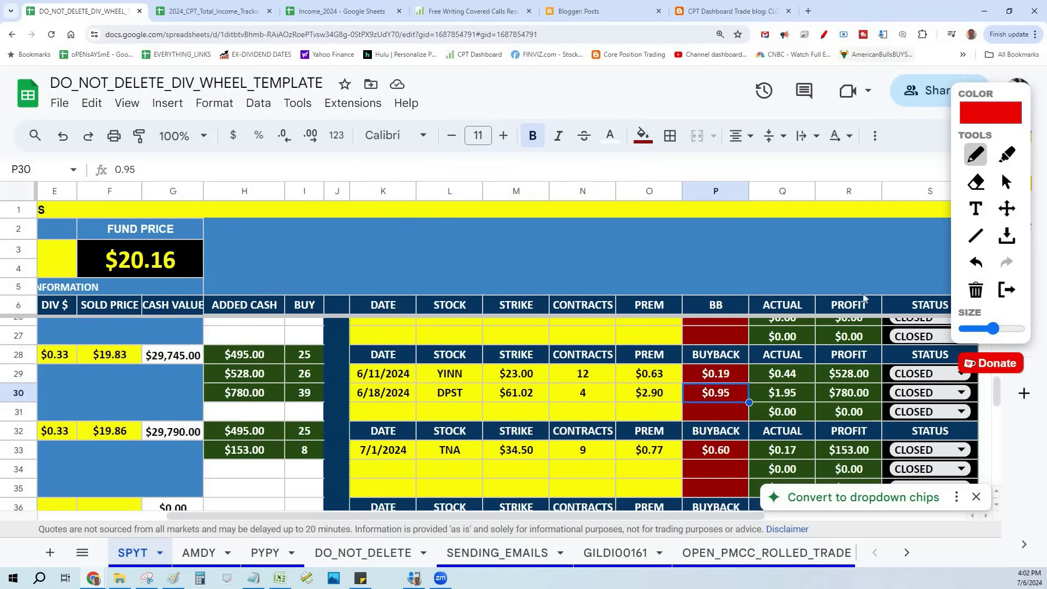
# Inspect the formulas behind the DPST trade's actual premium and profit, and return to the sheet's first columns.
pyautogui.click(812, 398)
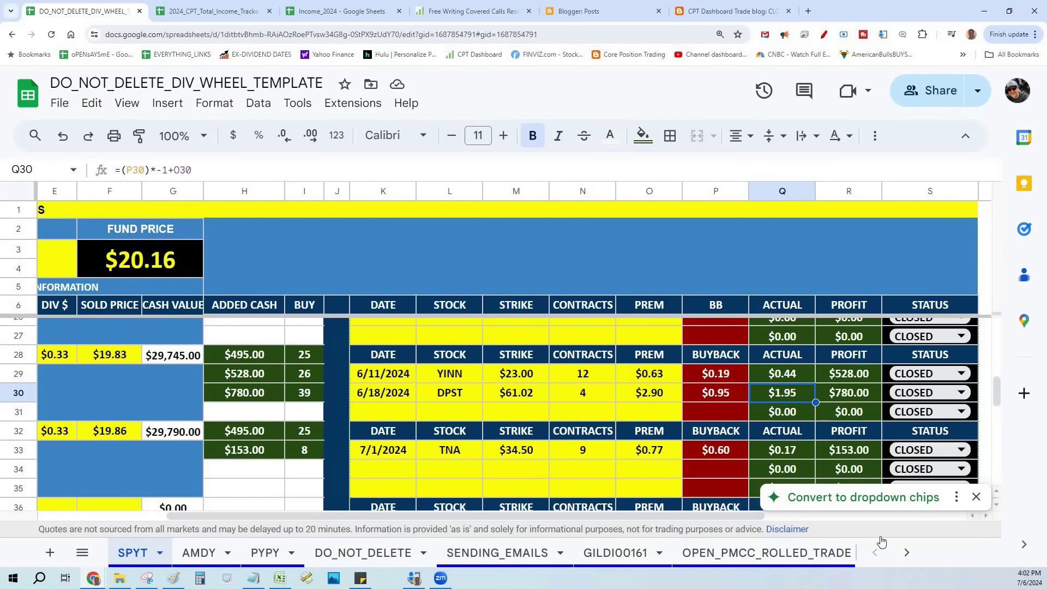
pyautogui.click(856, 397)
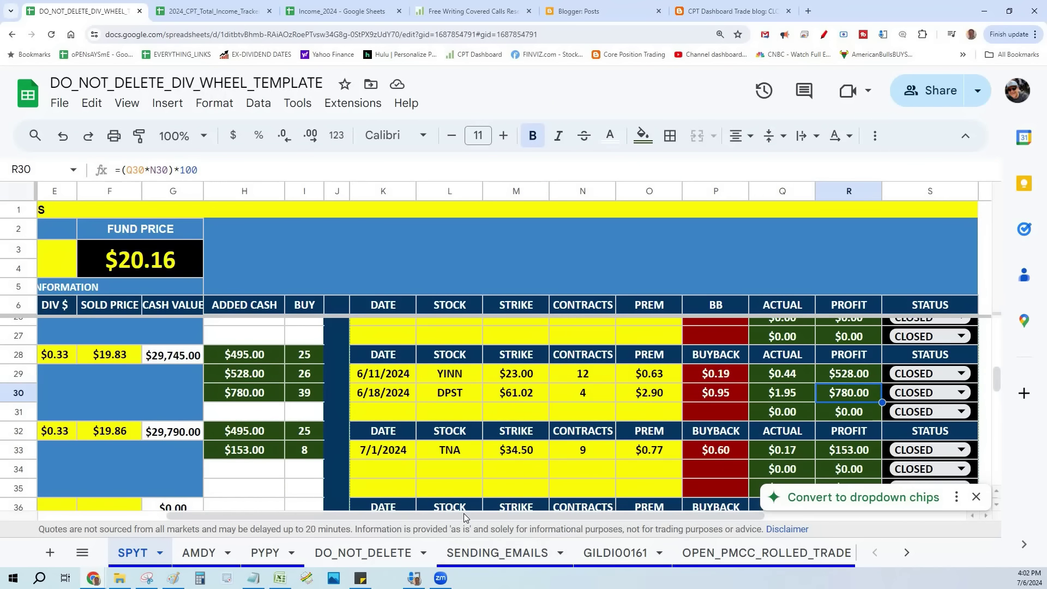
pyautogui.hscroll(-5, 406, 469)
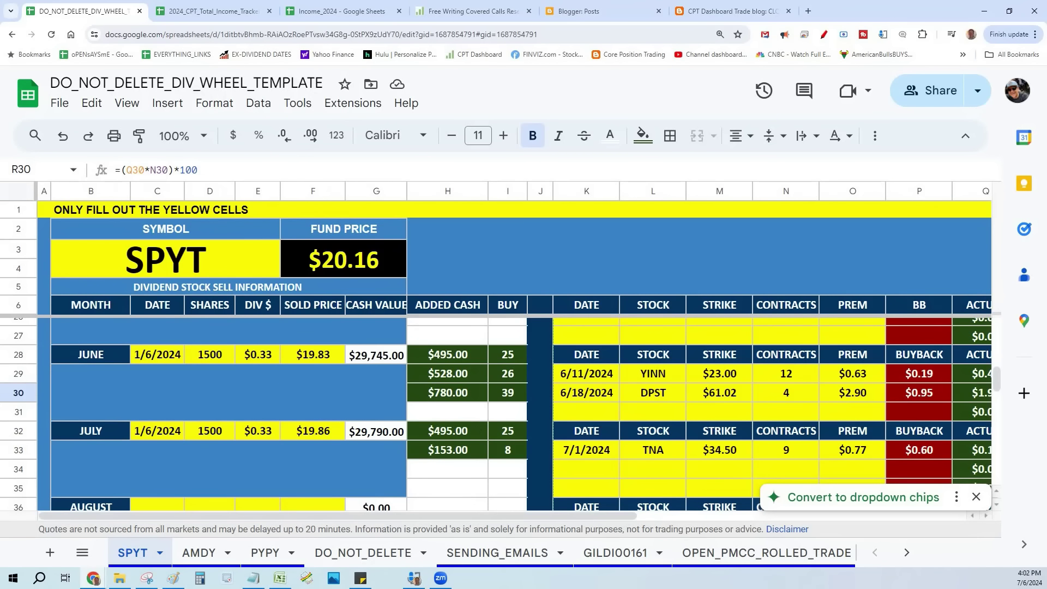
# Open the PYPY sheet and examine the July BITU trade from its added cash through to its status.
pyautogui.hotkey('ctrl', 'shift', 'pagedown')
pyautogui.hotkey('ctrl', 'shift', 'pagedown')
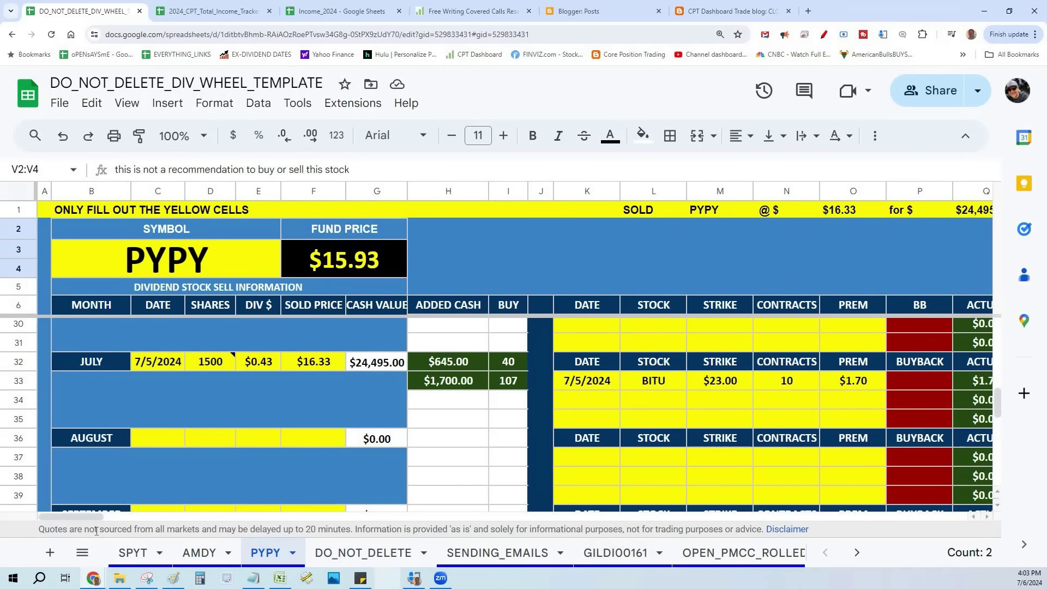
pyautogui.moveTo(93, 519); pyautogui.dragTo(123, 515)
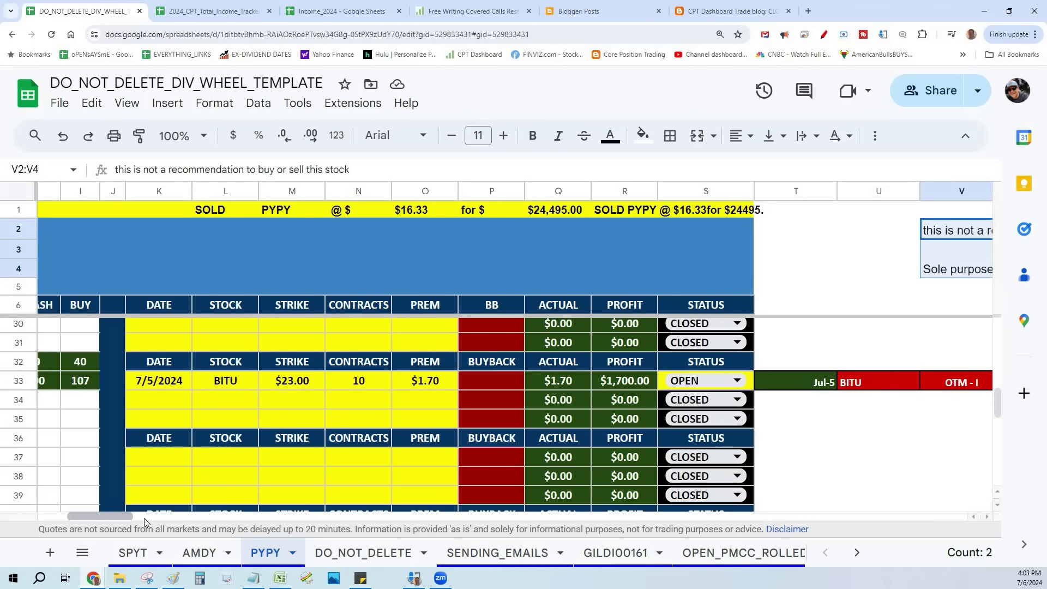
pyautogui.moveTo(81, 514); pyautogui.dragTo(113, 516)
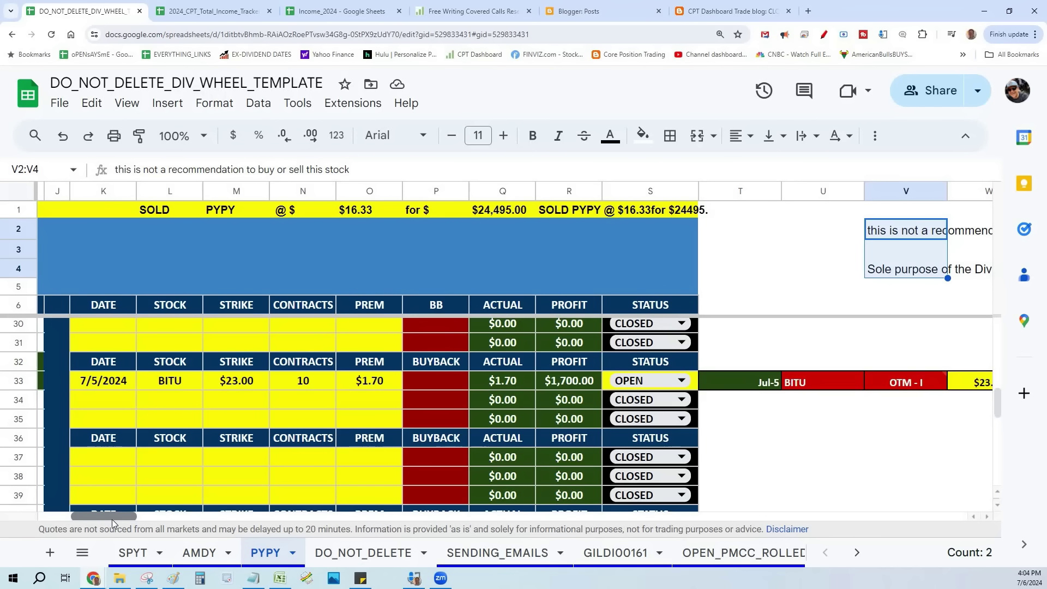
pyautogui.moveTo(112, 519); pyautogui.dragTo(83, 522)
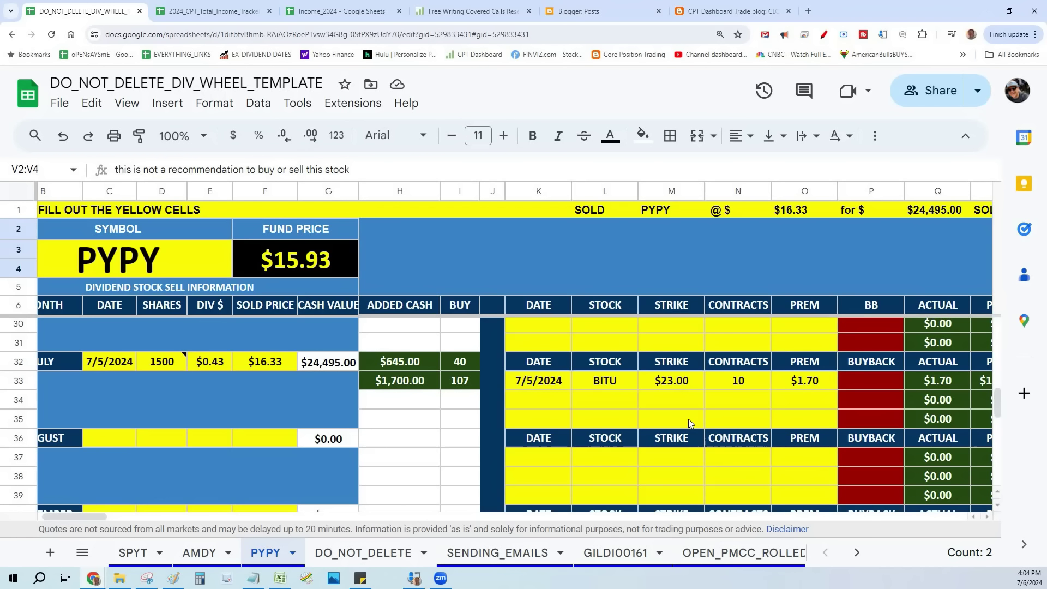
# Draw a red circle, crosses, an arrow, a dollar sign and an inward spiral over the PYPY sheet, and clear all annotations.
pyautogui.click(824, 35)
pyautogui.moveTo(448, 143)
pyautogui.mouseDown()
pyautogui.moveTo(731, 219)
pyautogui.moveTo(605, 466)
pyautogui.moveTo(354, 316)
pyautogui.moveTo(427, 149)
pyautogui.mouseUp()
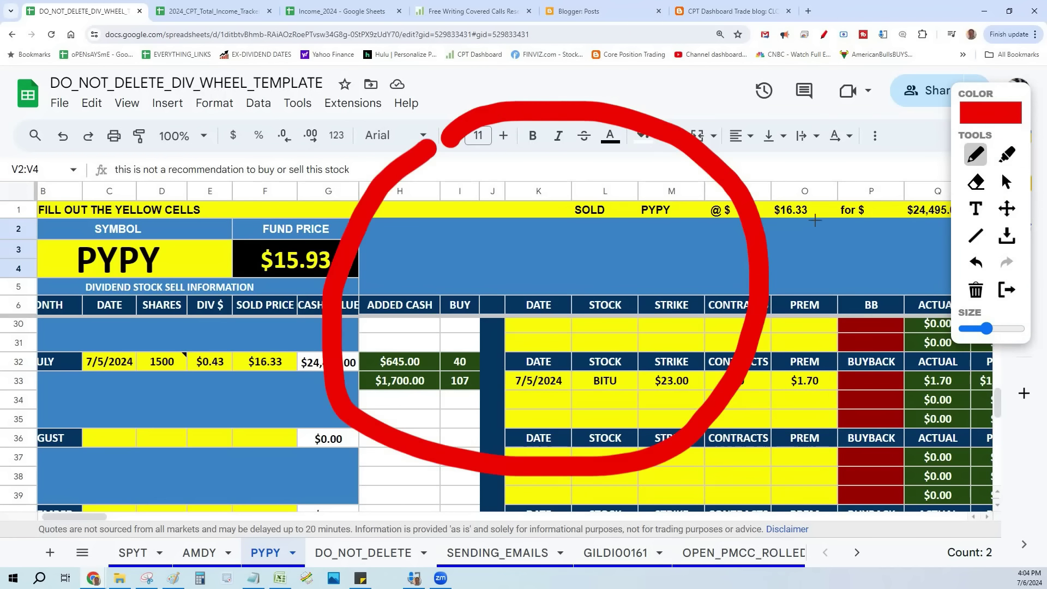
pyautogui.moveTo(813, 216); pyautogui.dragTo(898, 354)
pyautogui.moveTo(897, 246); pyautogui.dragTo(787, 378)
pyautogui.moveTo(131, 321); pyautogui.dragTo(345, 475)
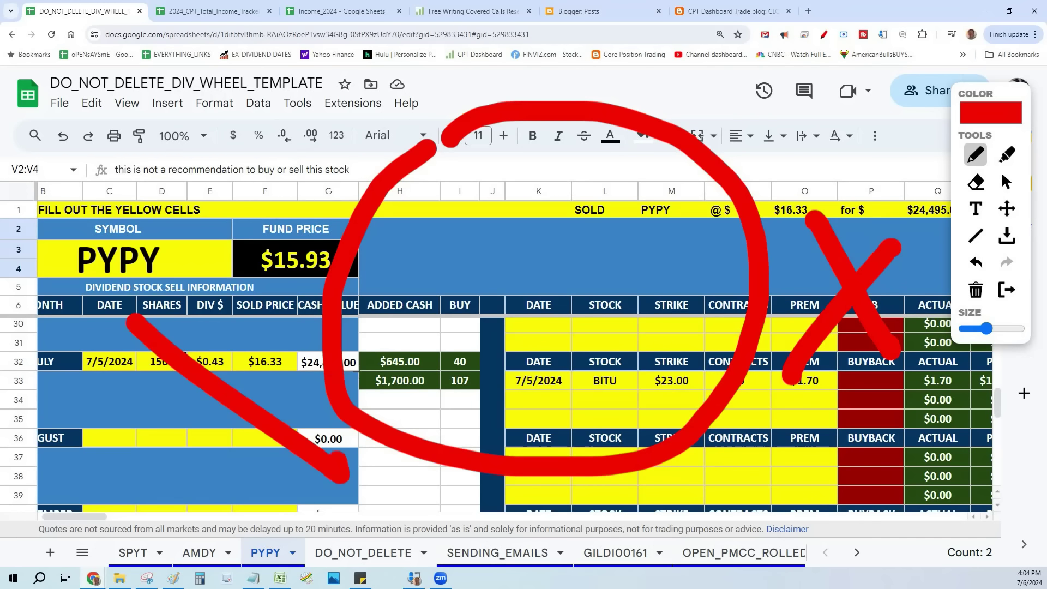
pyautogui.moveTo(322, 352); pyautogui.dragTo(209, 518)
pyautogui.moveTo(329, 130); pyautogui.dragTo(554, 319)
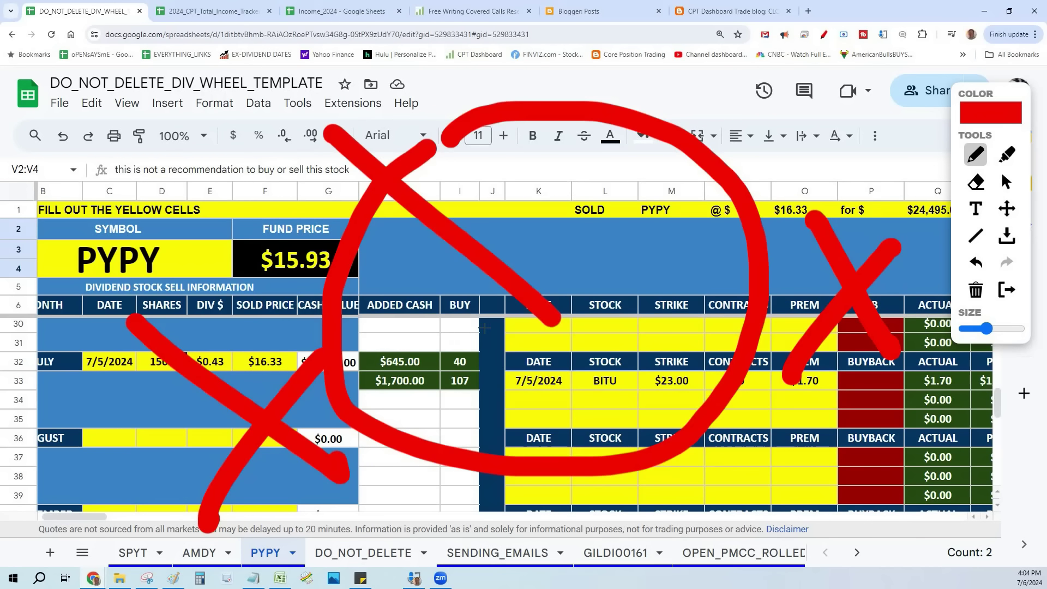
pyautogui.moveTo(505, 224); pyautogui.dragTo(457, 154)
pyautogui.moveTo(455, 210); pyautogui.dragTo(513, 148)
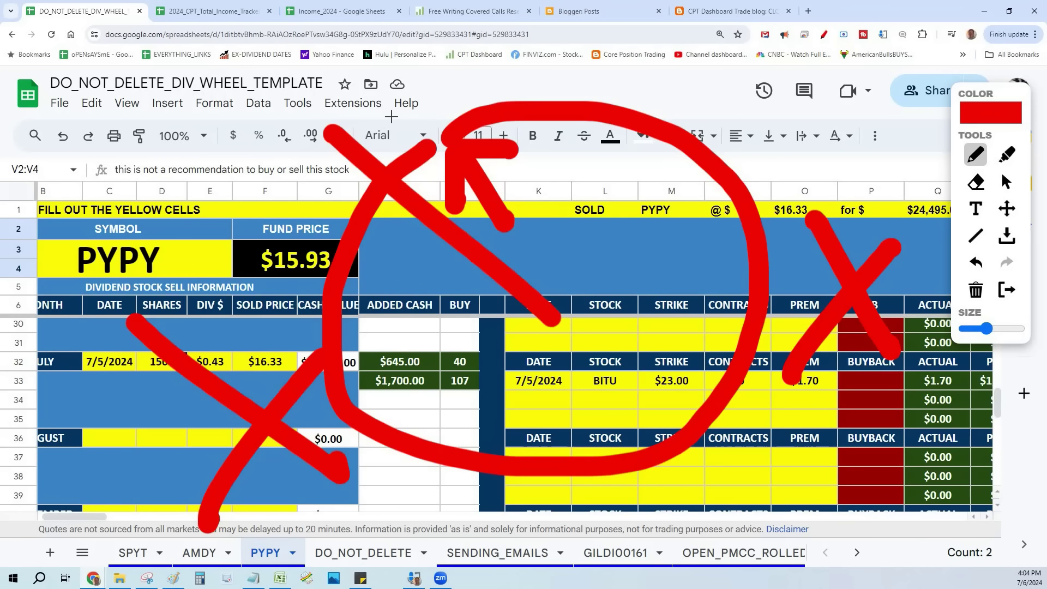
pyautogui.moveTo(404, 83); pyautogui.dragTo(435, 123)
pyautogui.moveTo(437, 83); pyautogui.dragTo(402, 130)
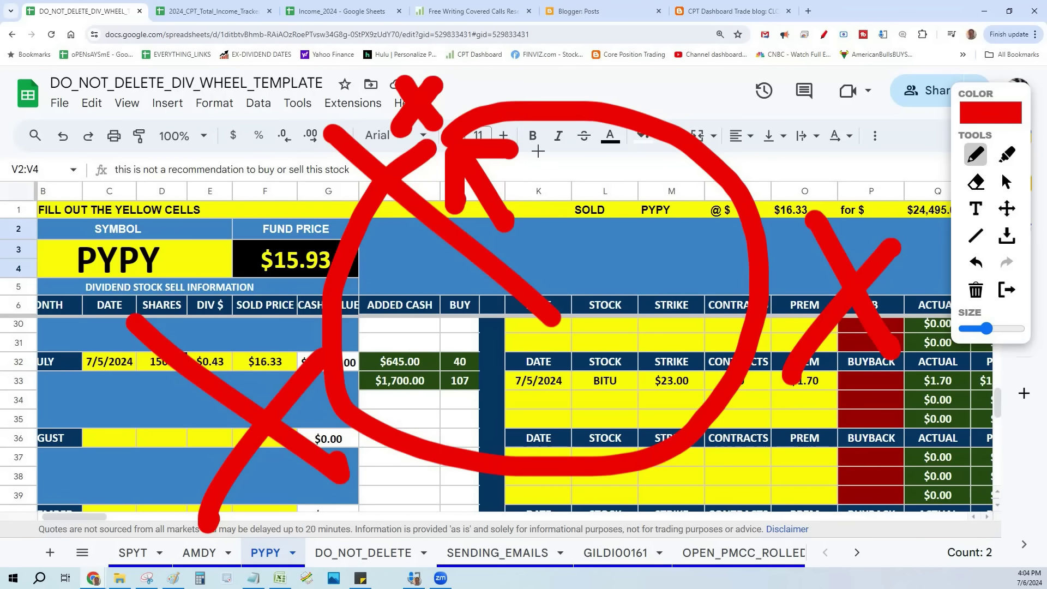
pyautogui.moveTo(568, 146)
pyautogui.mouseDown()
pyautogui.moveTo(524, 164)
pyautogui.moveTo(515, 215)
pyautogui.moveTo(545, 240)
pyautogui.mouseUp()
pyautogui.moveTo(611, 149); pyautogui.dragTo(723, 311)
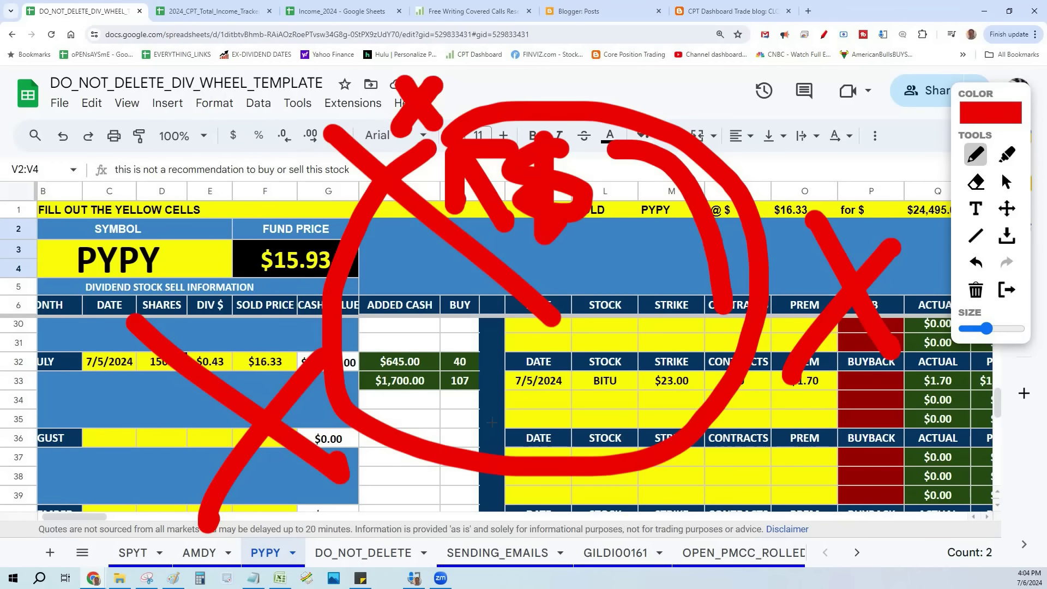
pyautogui.moveTo(491, 423)
pyautogui.mouseDown()
pyautogui.moveTo(466, 417)
pyautogui.moveTo(518, 188)
pyautogui.moveTo(579, 245)
pyautogui.moveTo(558, 357)
pyautogui.mouseUp()
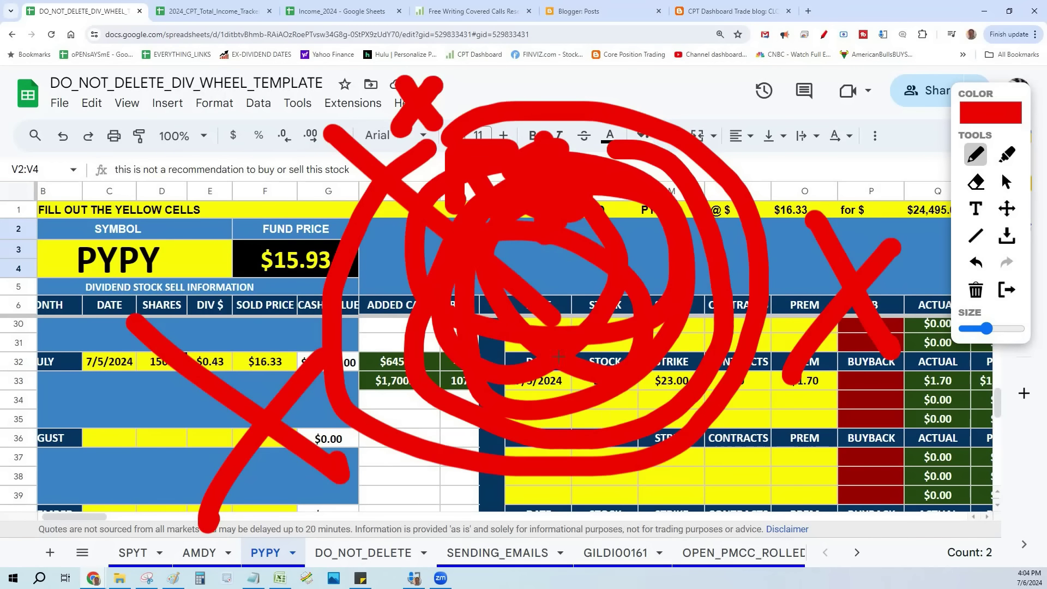
pyautogui.click(976, 289)
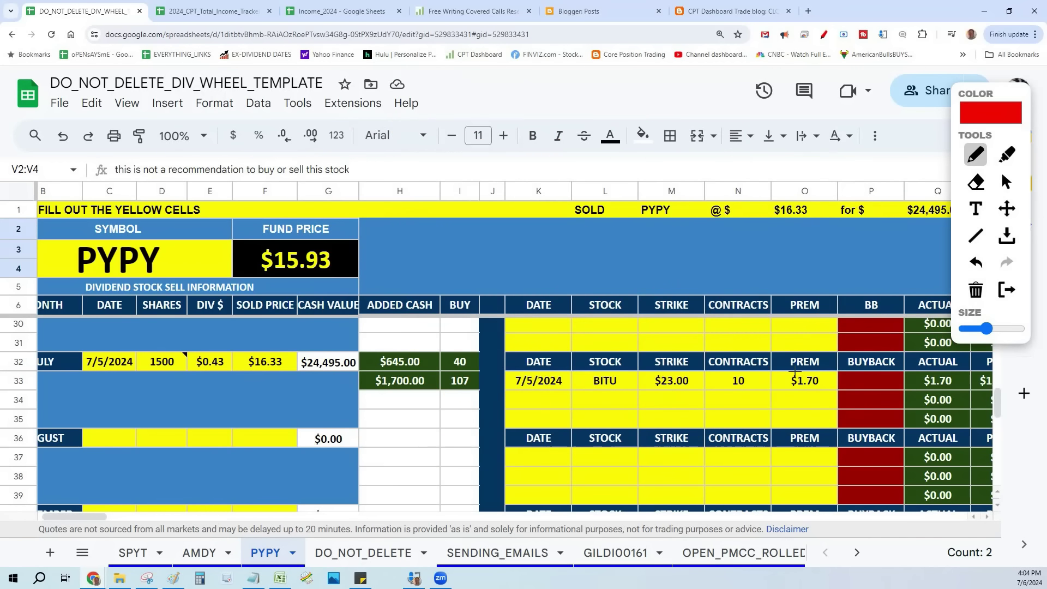
# Underline the July BITU trade on the PYPY sheet with a thin red horizontal line from the buyback column back to the date column.
pyautogui.press('Escape')
pyautogui.scroll(-2, 746, 328)
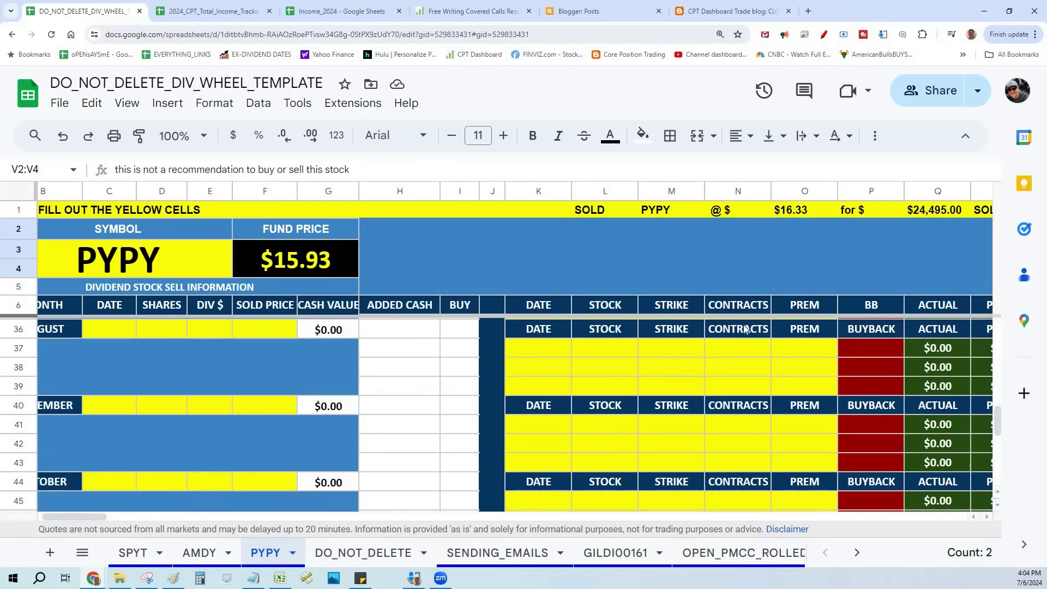
pyautogui.scroll(3, 746, 328)
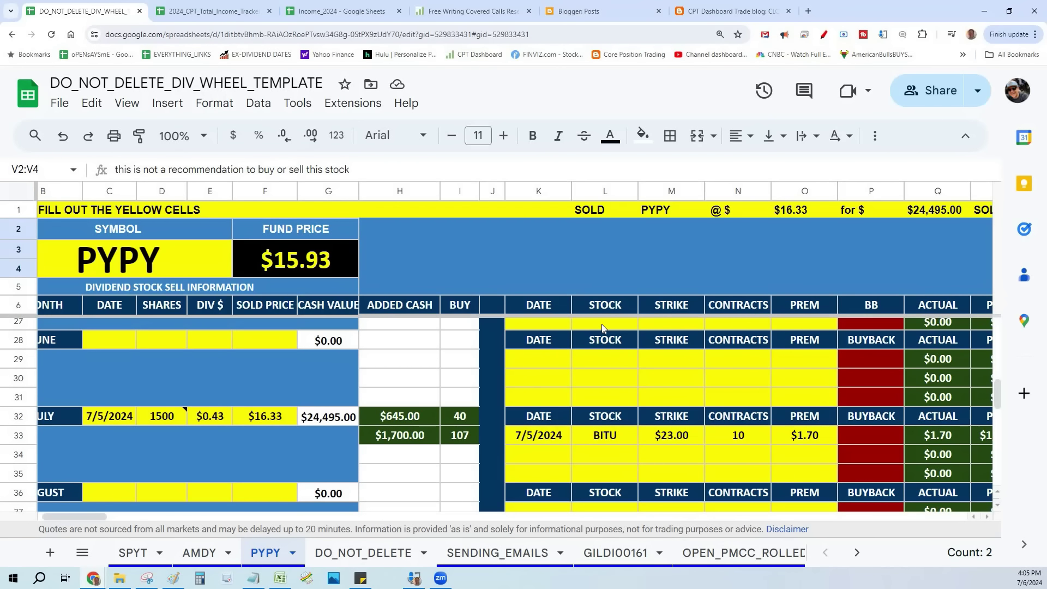
pyautogui.scroll(-1, 607, 323)
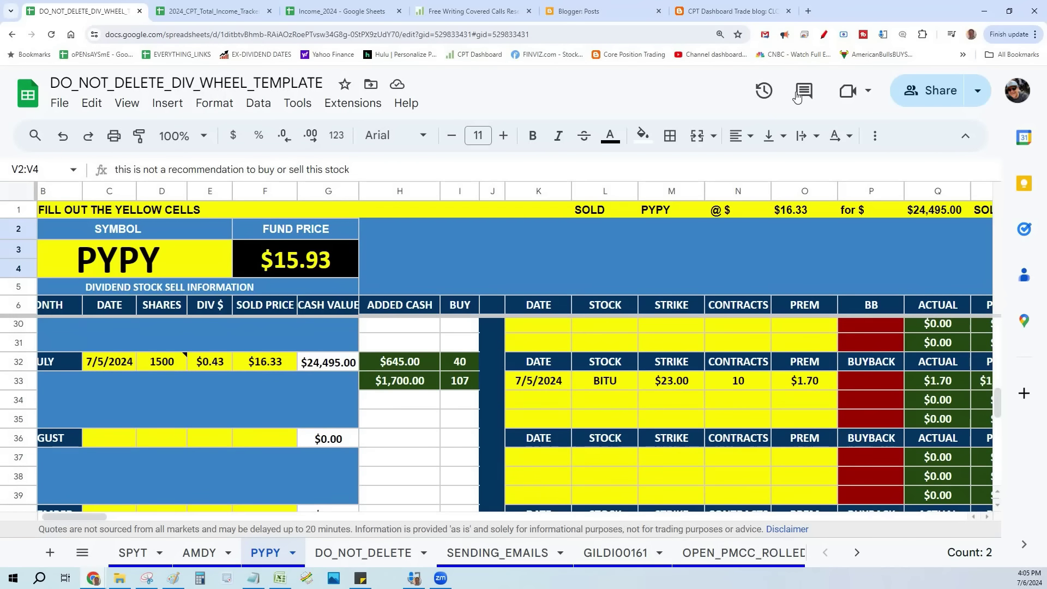
pyautogui.click(823, 35)
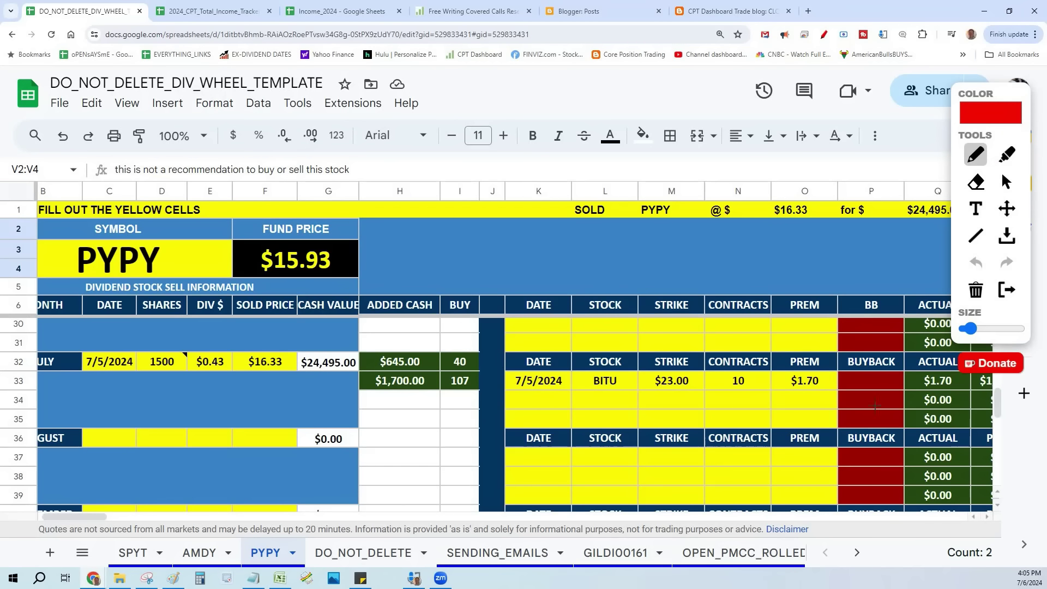
pyautogui.moveTo(875, 405); pyautogui.dragTo(477, 411)
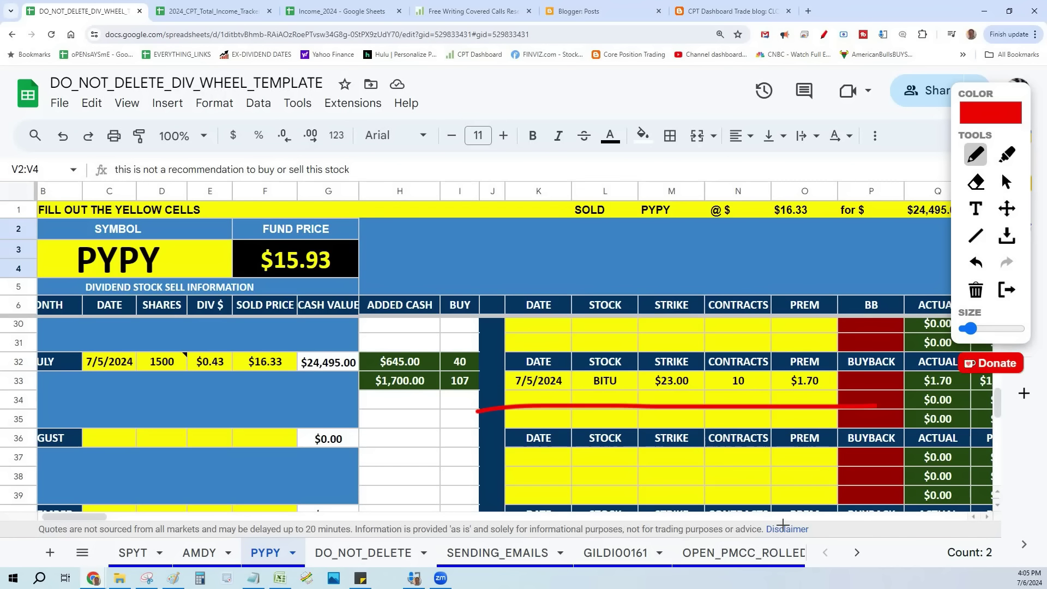
# Switch to the CPT Dashboard website and draw a thick red arrow from below the Podcasts link down to the 'Off Youtube' heading.
pyautogui.hotkey('ctrl', '4')
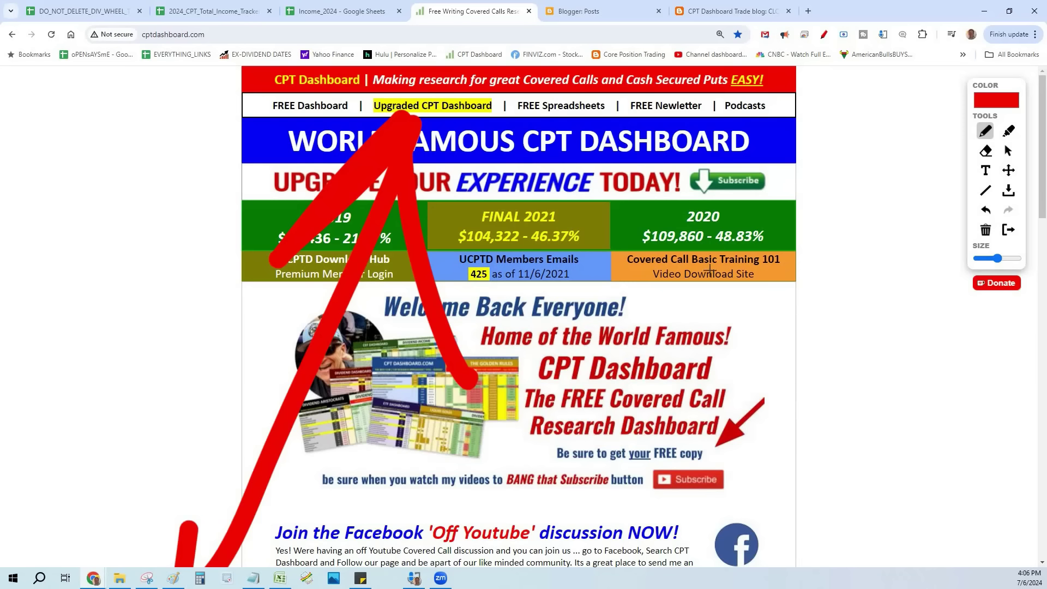
pyautogui.moveTo(746, 131); pyautogui.dragTo(481, 507)
pyautogui.moveTo(474, 292)
pyautogui.mouseDown()
pyautogui.moveTo(455, 491)
pyautogui.moveTo(701, 406)
pyautogui.mouseUp()
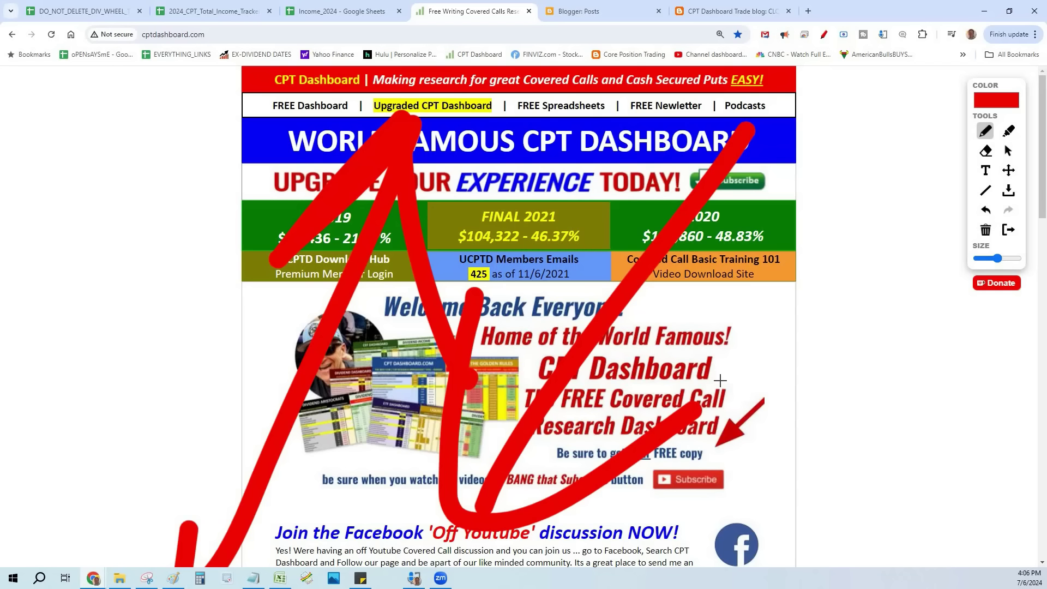